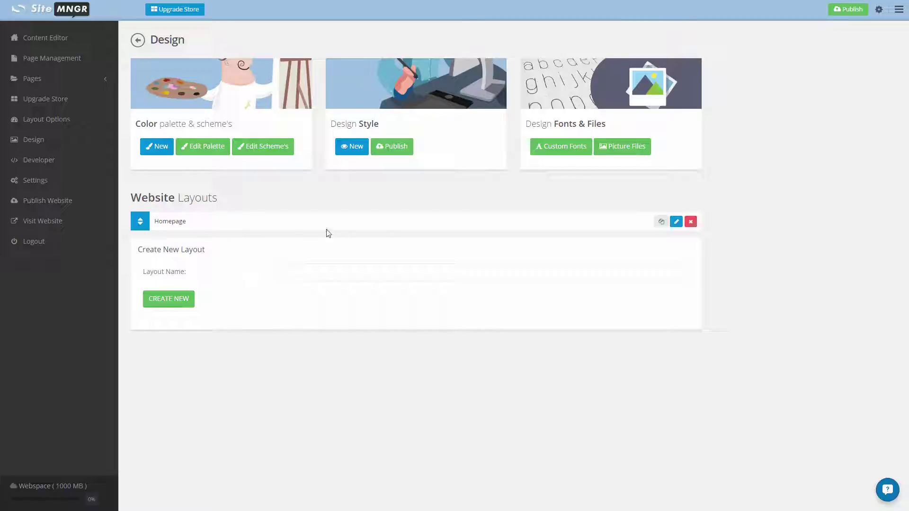
# Duplicate the Homepage layout as a new layout named 'Content'.
pyautogui.click(662, 222)
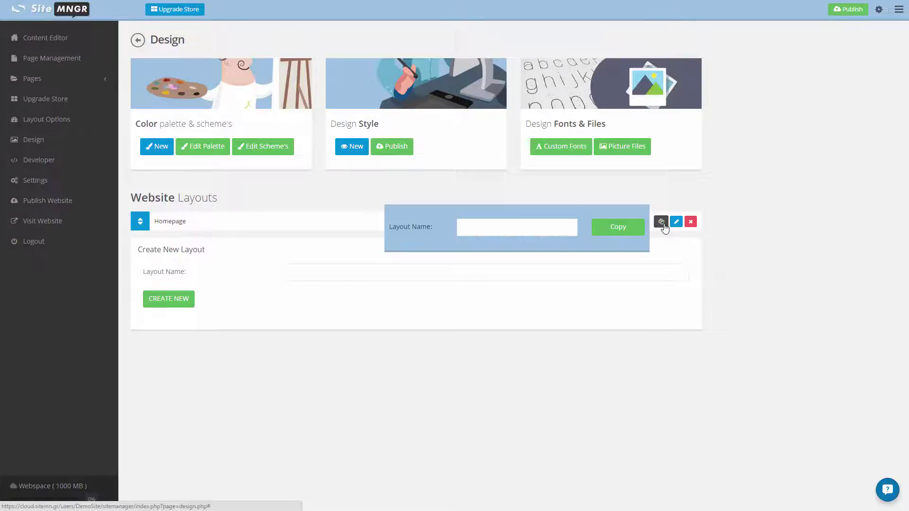
pyautogui.click(498, 228)
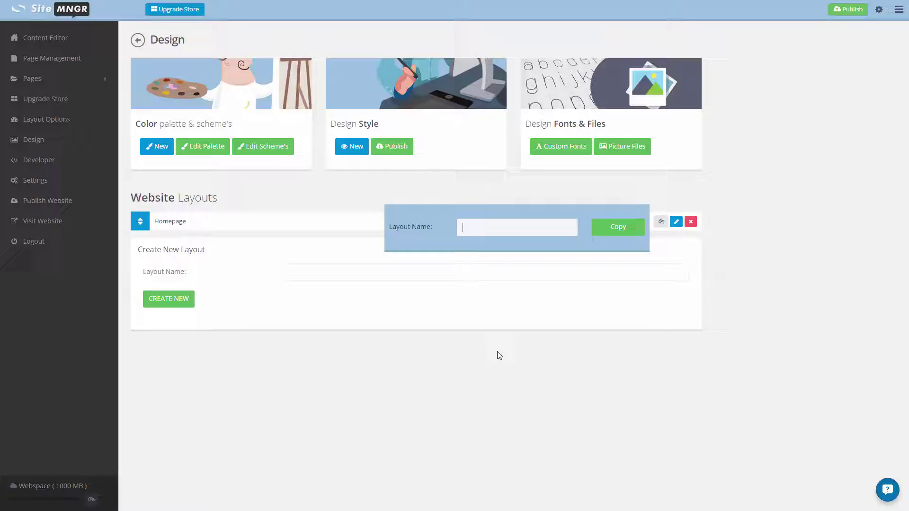
pyautogui.write('Content')
pyautogui.click(618, 226)
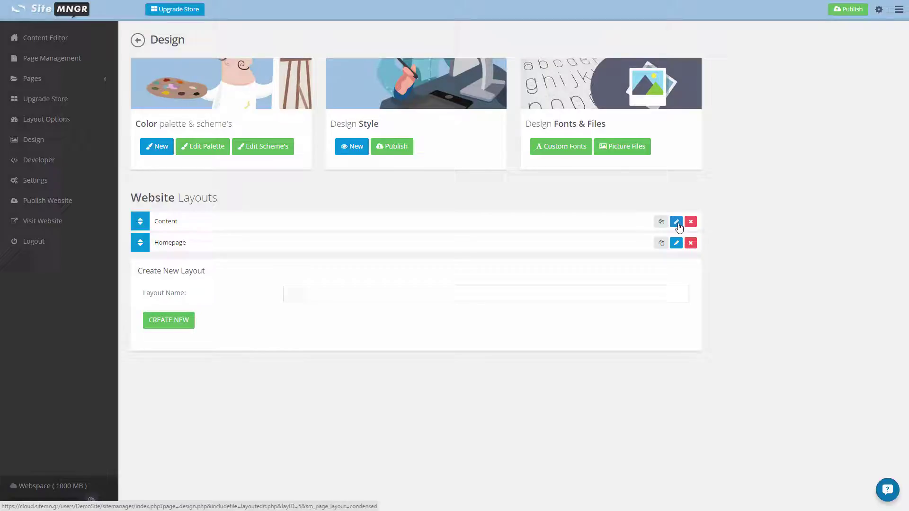
# Open the Content layout from the Website Layouts list in the editor.
pyautogui.click(677, 222)
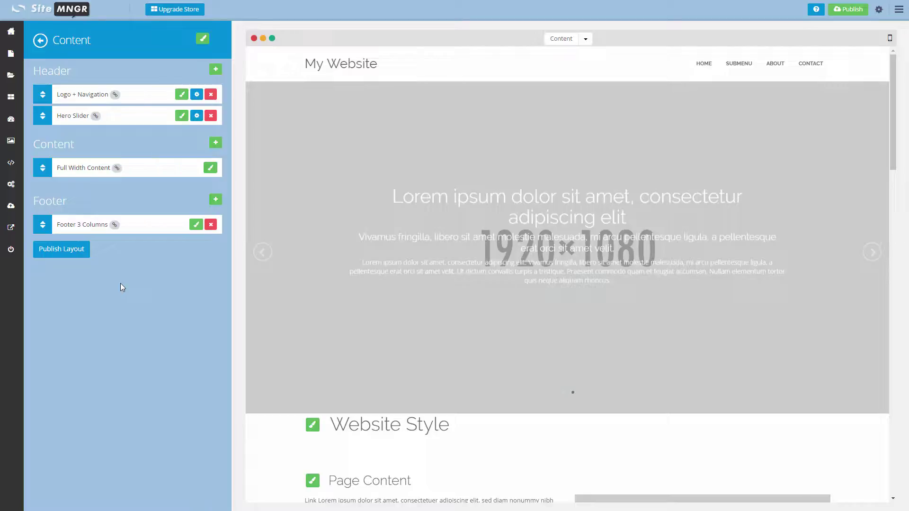
# Delete the Hero Slider header block with confirmation, publish Content, and go back to Design.
pyautogui.click(211, 115)
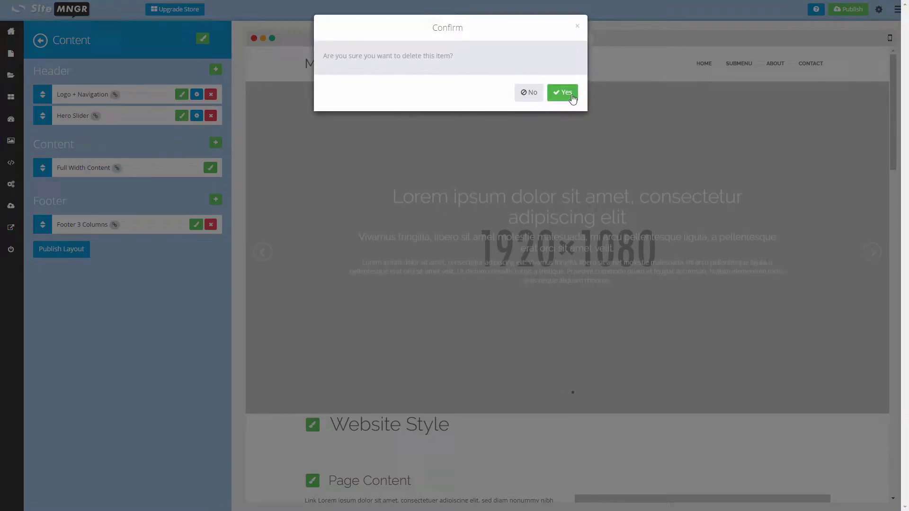
pyautogui.click(563, 93)
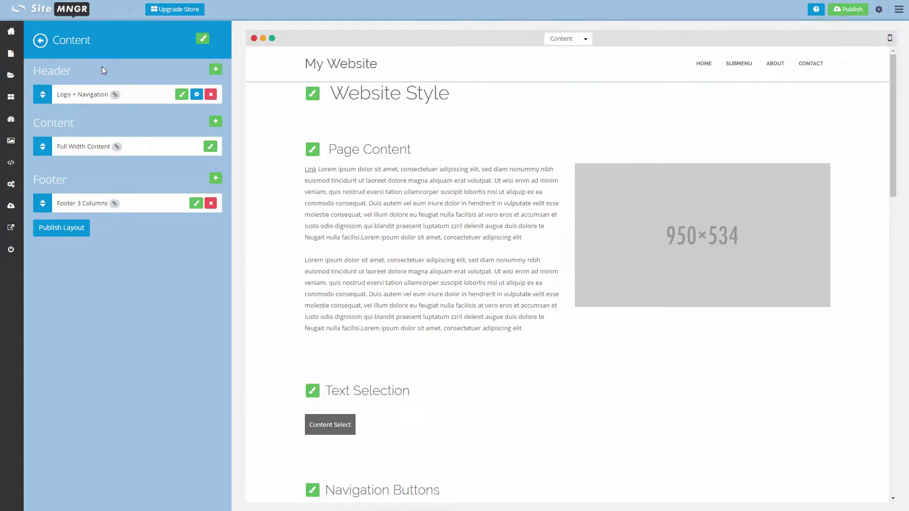
pyautogui.click(63, 229)
pyautogui.click(41, 40)
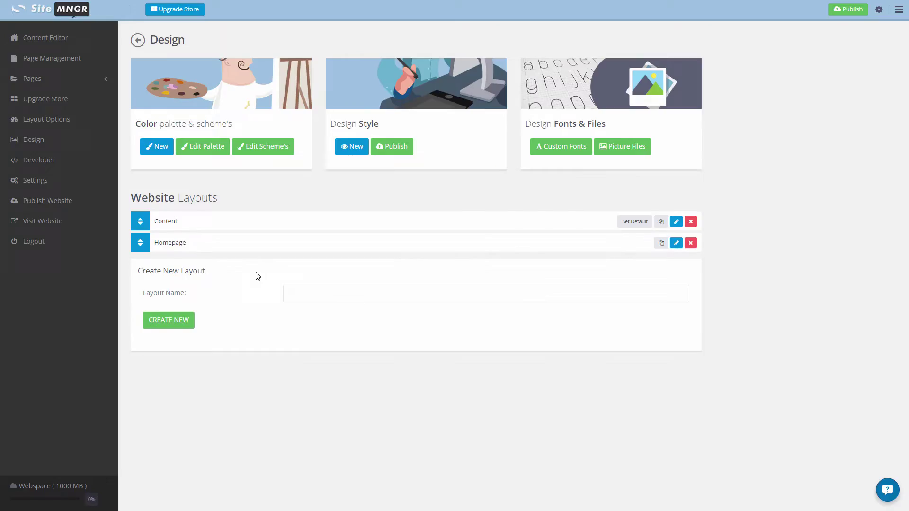